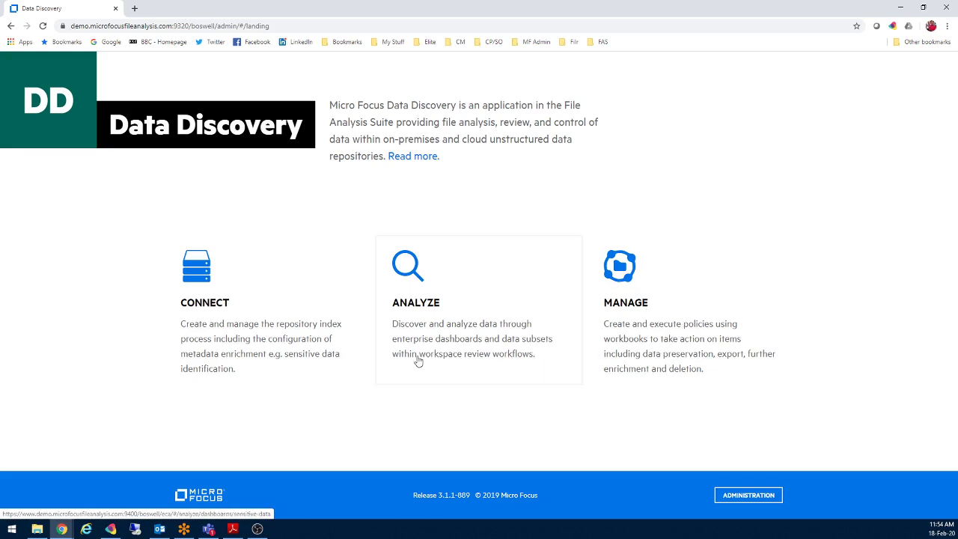
# - Go to the Connect area and open the tag management page
pyautogui.click(243, 322)
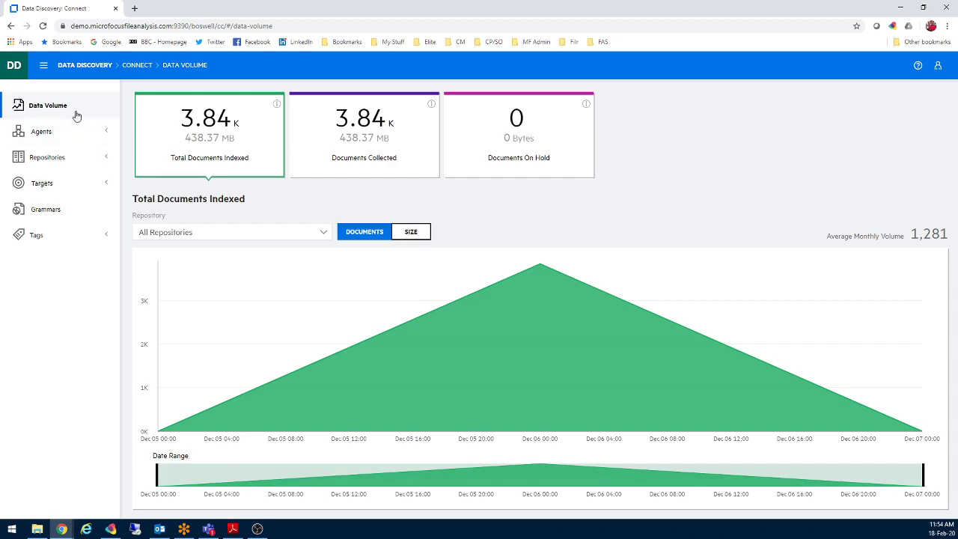
pyautogui.click(37, 236)
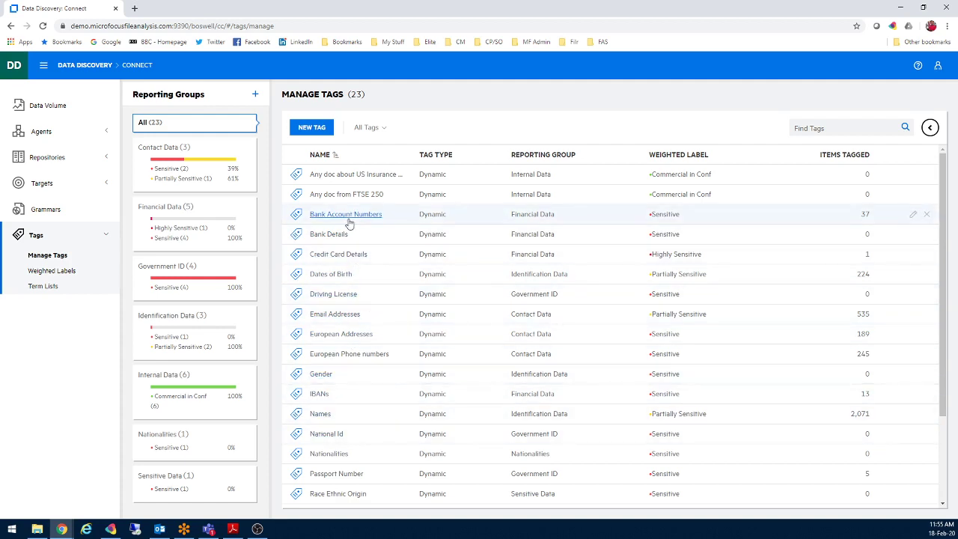
# - Try creating reporting groups from template with all six template groups selected, and cancel without creating them
pyautogui.click(254, 96)
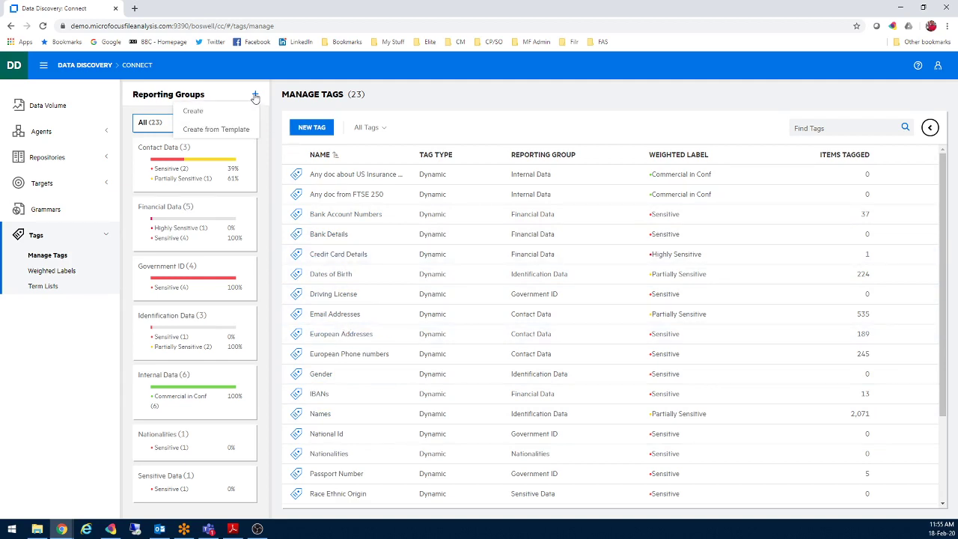
pyautogui.click(205, 130)
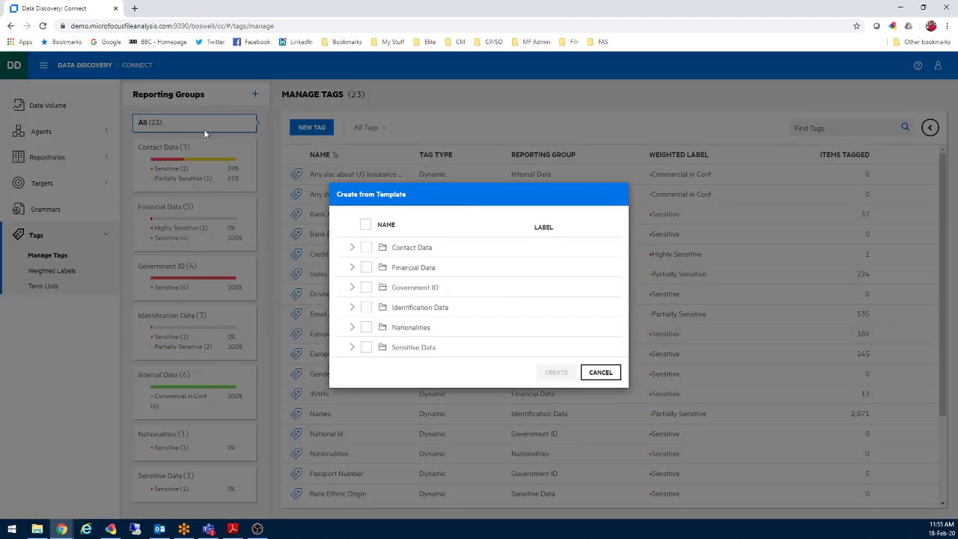
pyautogui.click(366, 223)
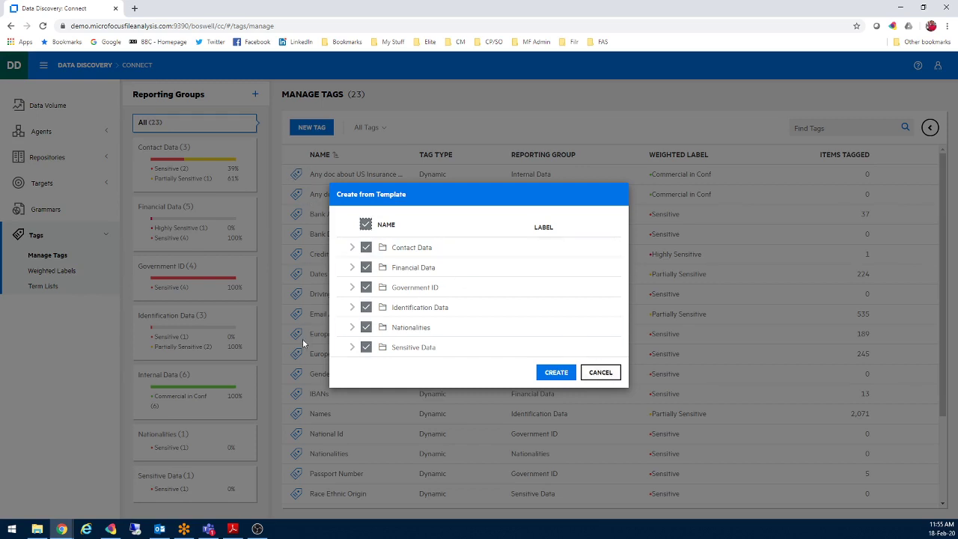
pyautogui.click(600, 372)
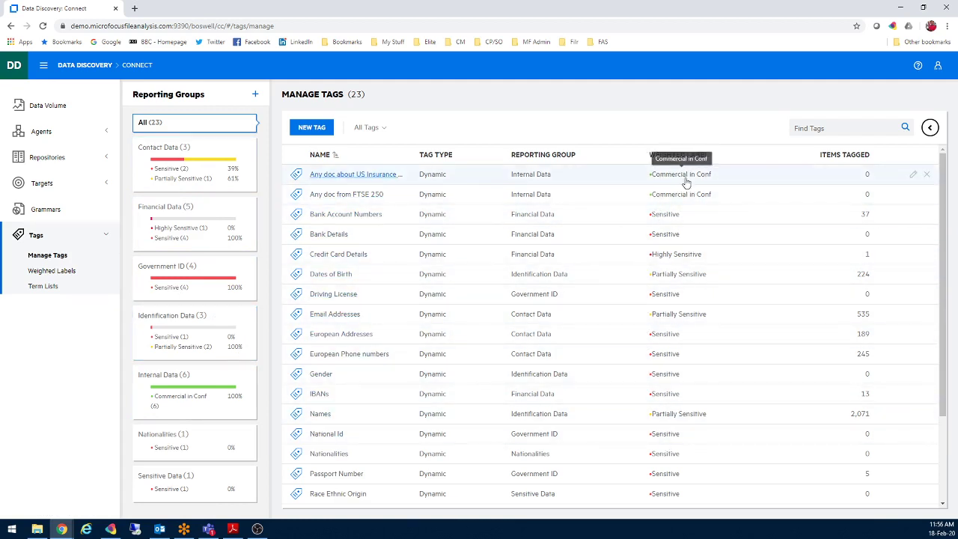
# - Open the list of weighted labels
pyautogui.rightClick(684, 226)
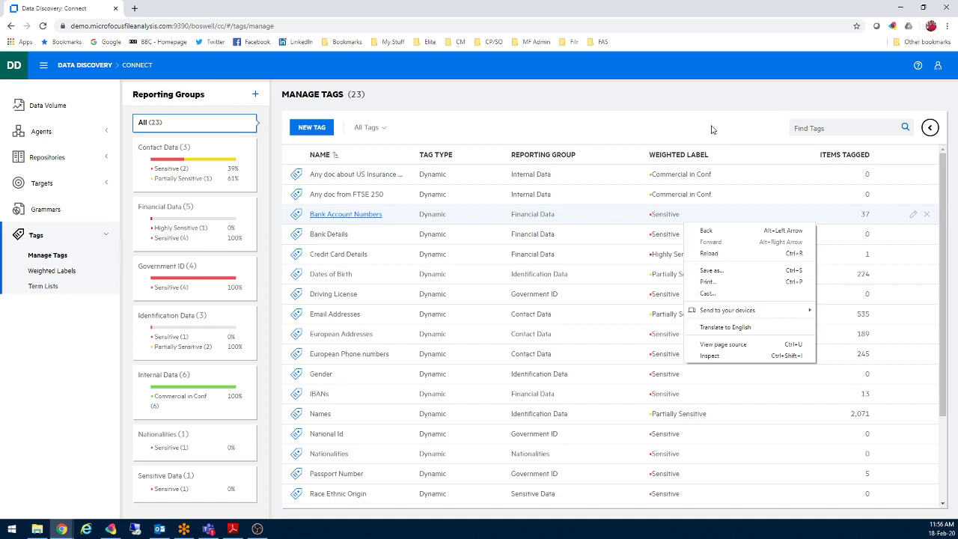
pyautogui.click(65, 273)
pyautogui.click(66, 273)
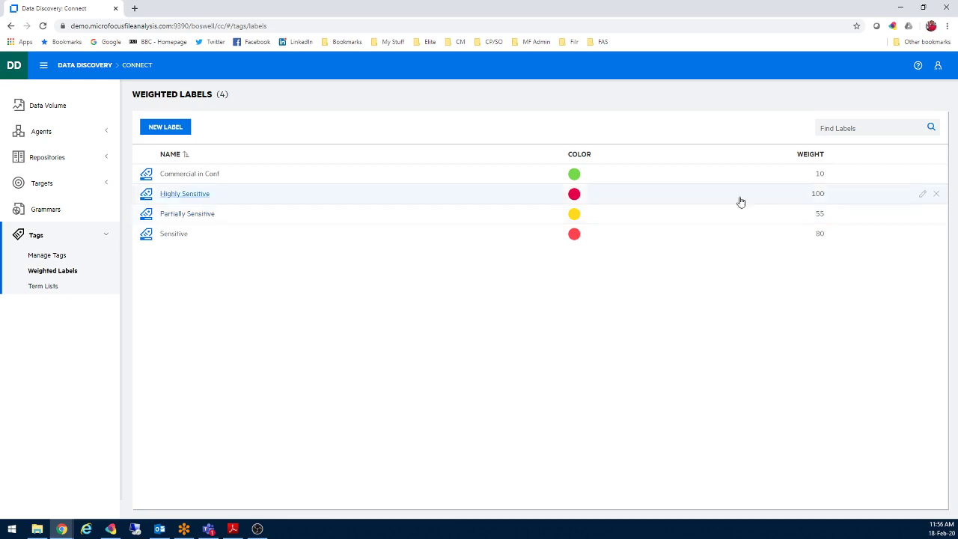
# - Start a new weighted label with the purple-magenta color, check its name and weight fields, and cancel it
pyautogui.click(169, 127)
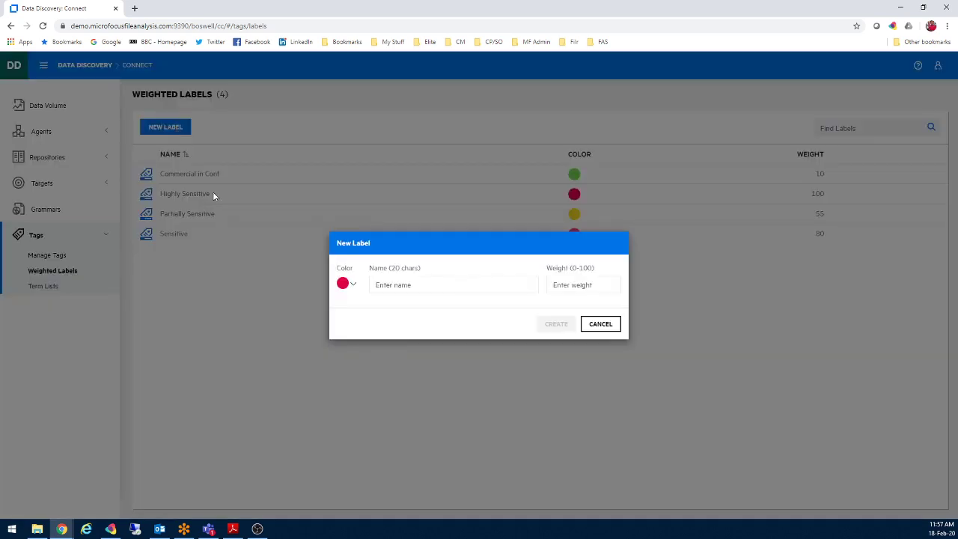
pyautogui.click(353, 286)
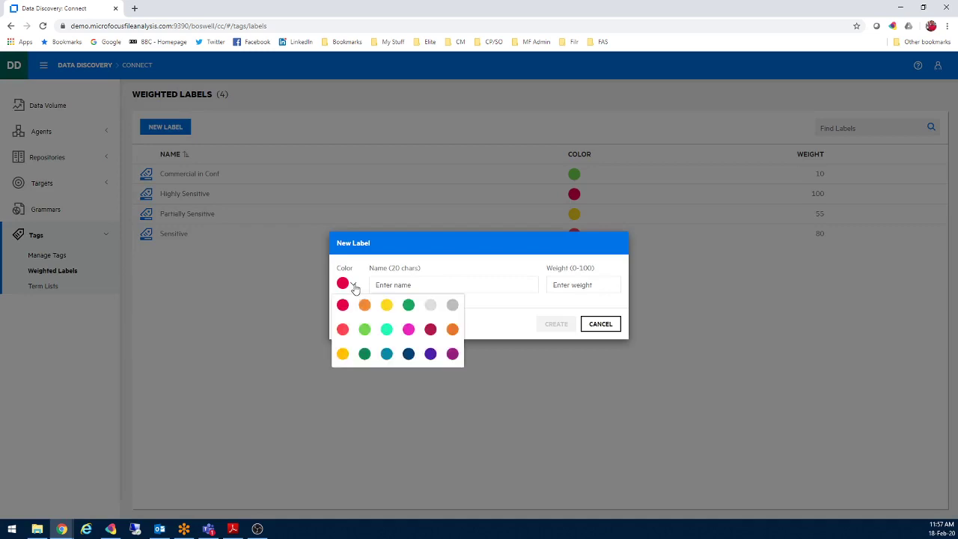
pyautogui.click(452, 355)
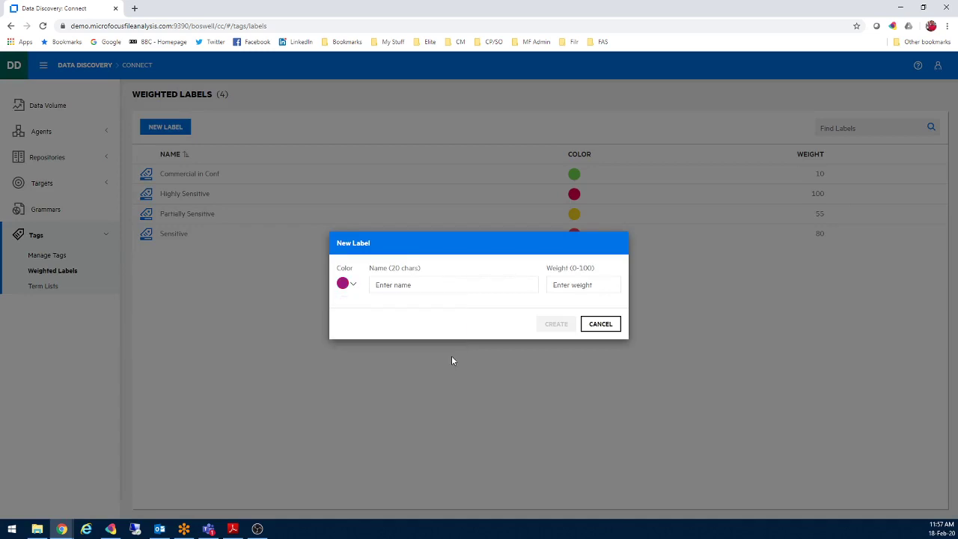
pyautogui.click(398, 286)
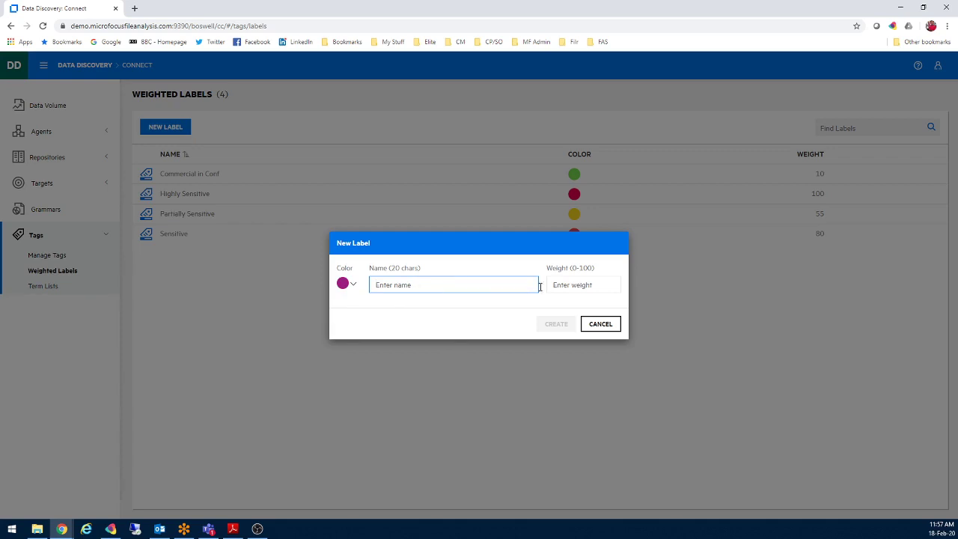
pyautogui.click(566, 286)
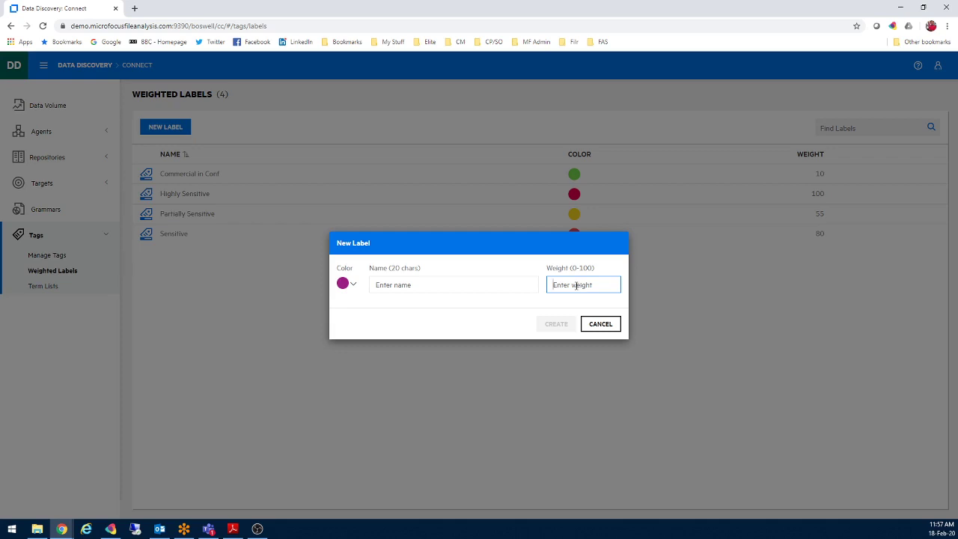
pyautogui.click(603, 324)
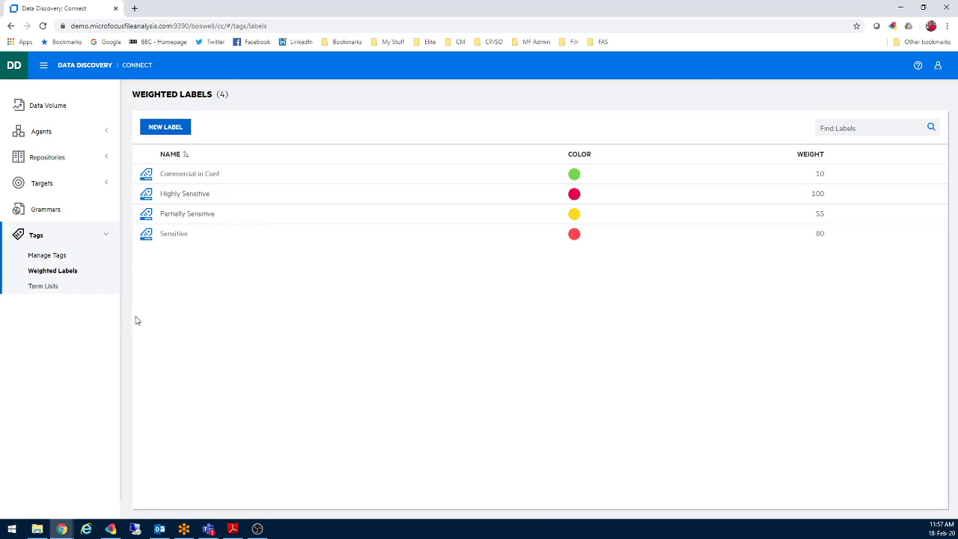
# - Open the term lists, examine the name and description fields for a new term list, and cancel it
pyautogui.click(50, 288)
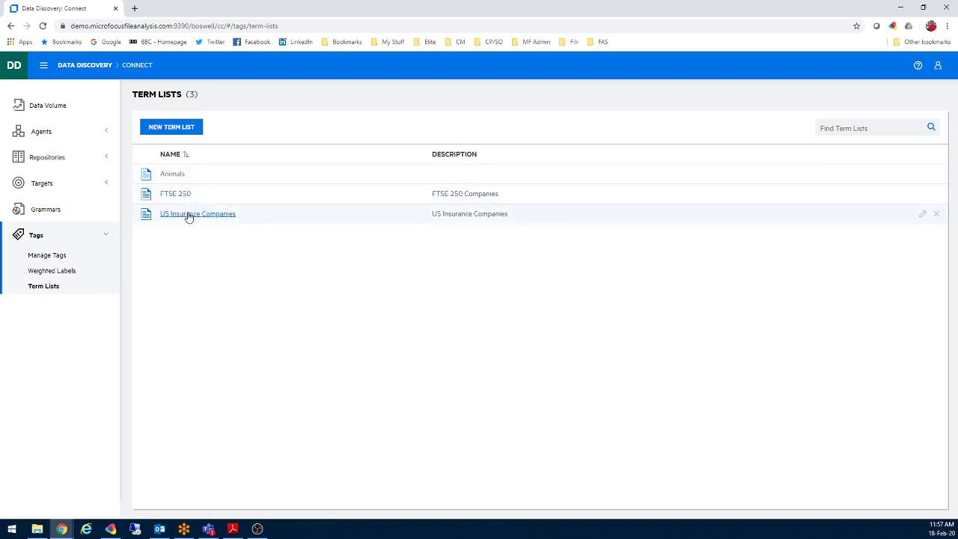
pyautogui.click(183, 128)
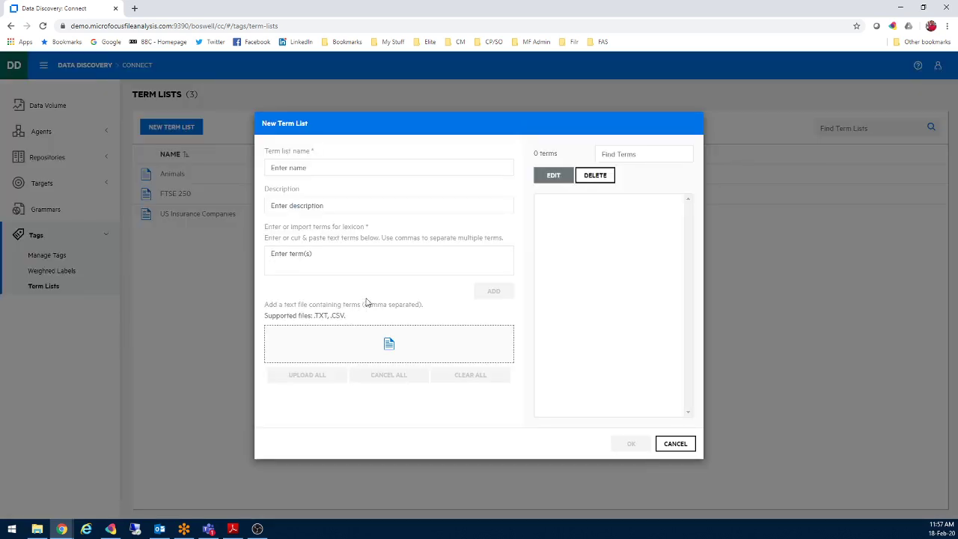
pyautogui.click(290, 169)
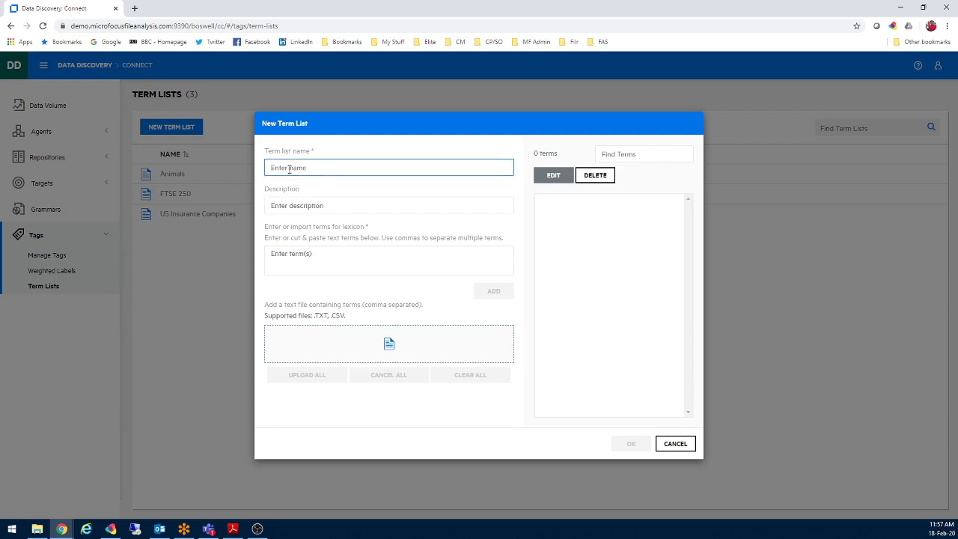
pyautogui.click(294, 207)
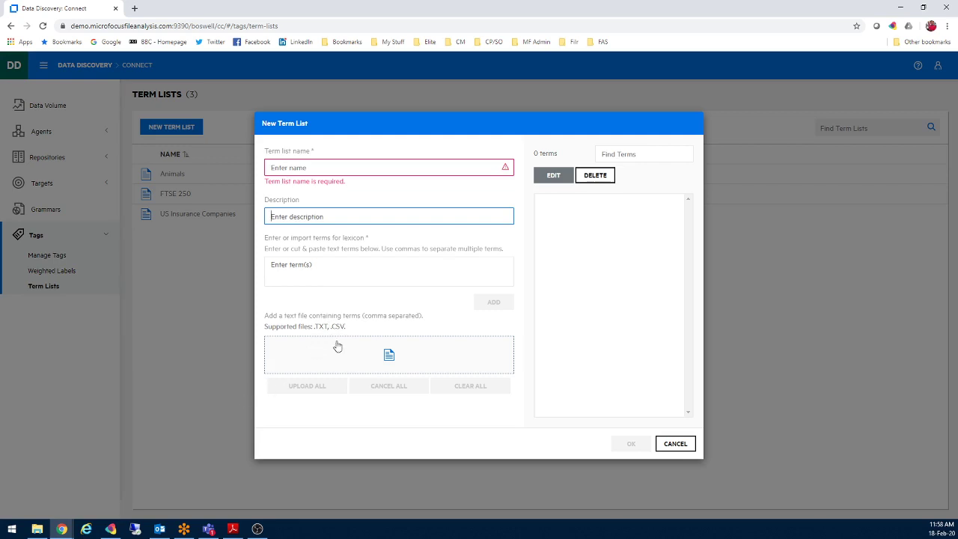
pyautogui.click(673, 445)
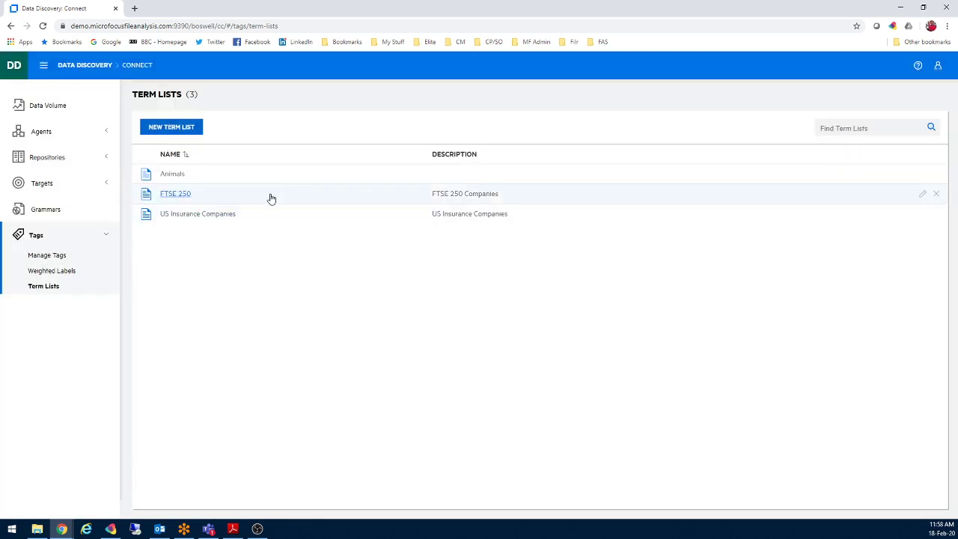
# - Review the terms in the FTSE 250 term list and close it without changes
pyautogui.click(179, 197)
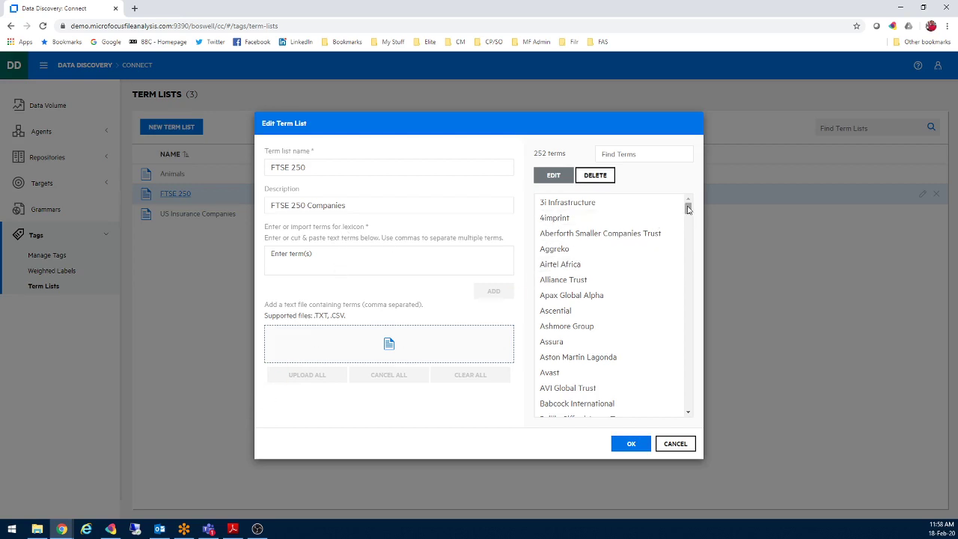
pyautogui.moveTo(689, 209); pyautogui.dragTo(684, 188)
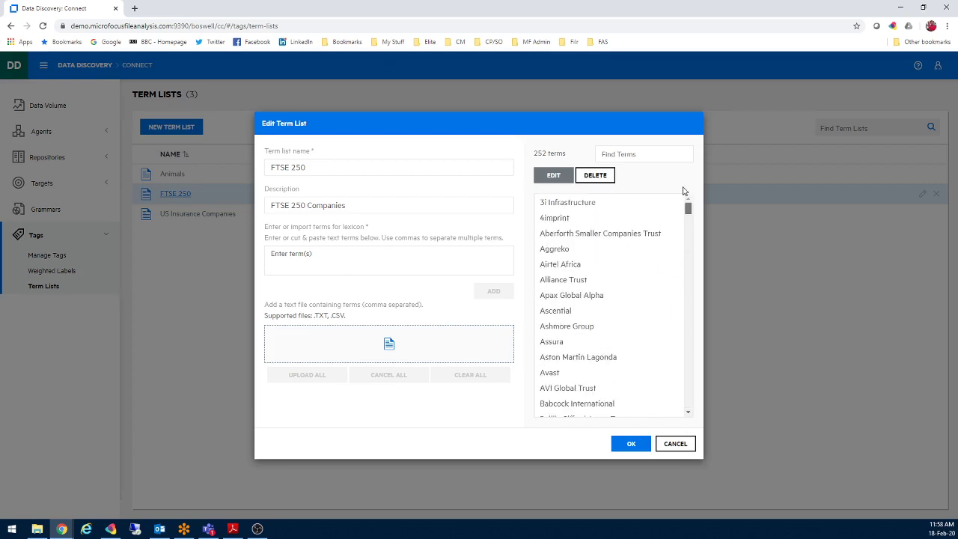
pyautogui.click(675, 445)
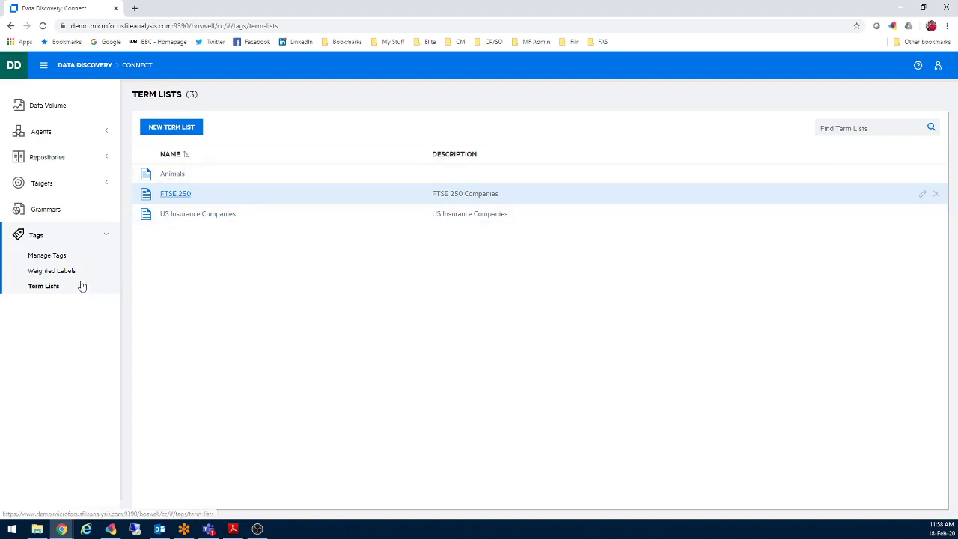
# - Return to tag management, open the Bank Account Numbers tag for editing, and examine its weighted label choices
pyautogui.click(52, 260)
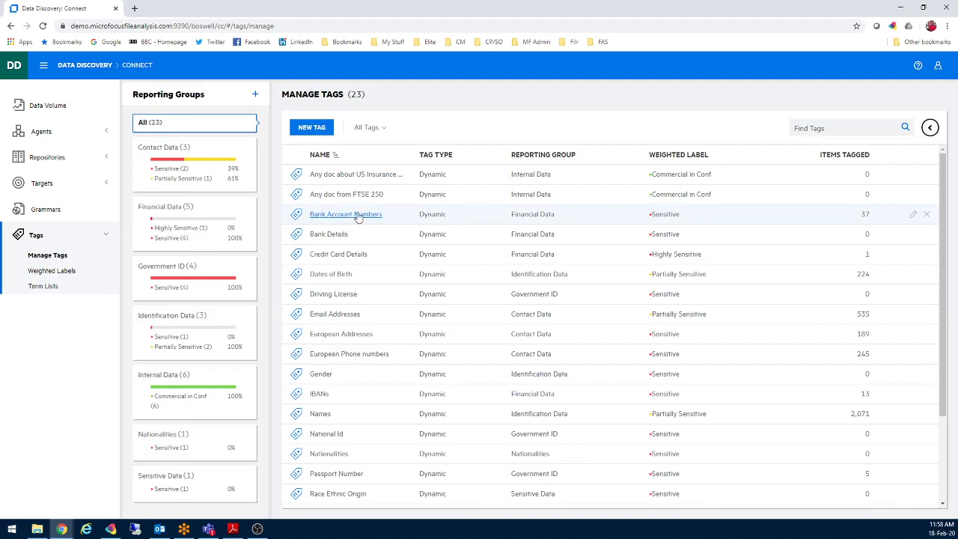
pyautogui.click(912, 217)
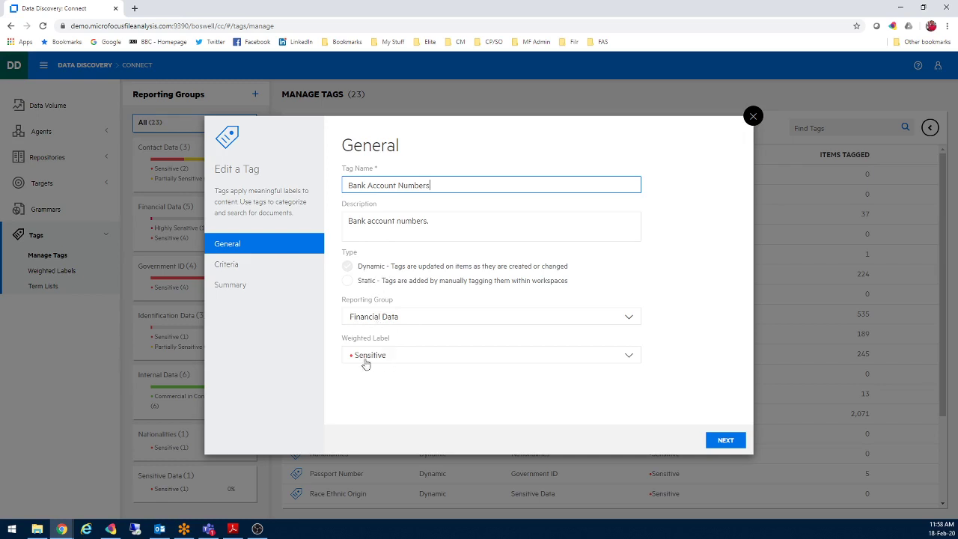
pyautogui.moveTo(379, 359)
pyautogui.click(629, 358)
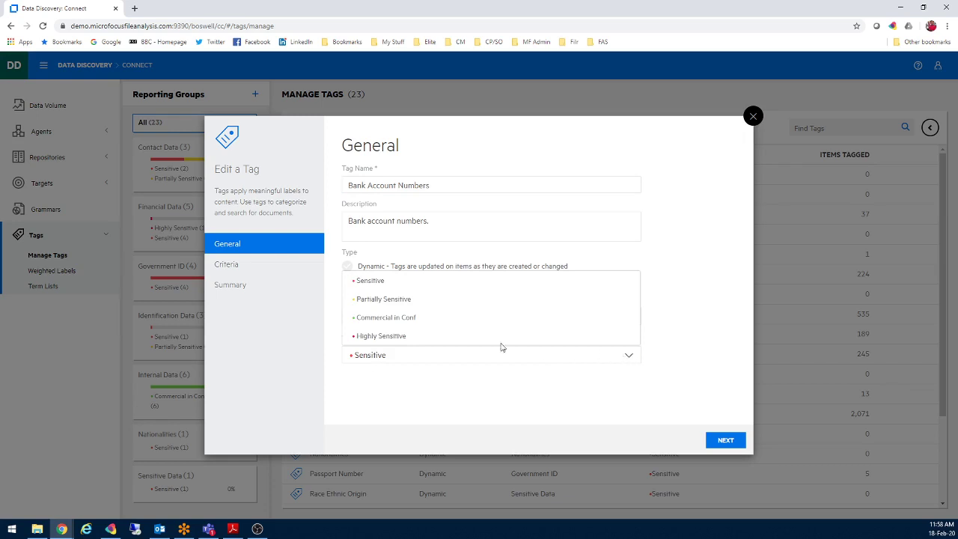
pyautogui.moveTo(373, 338)
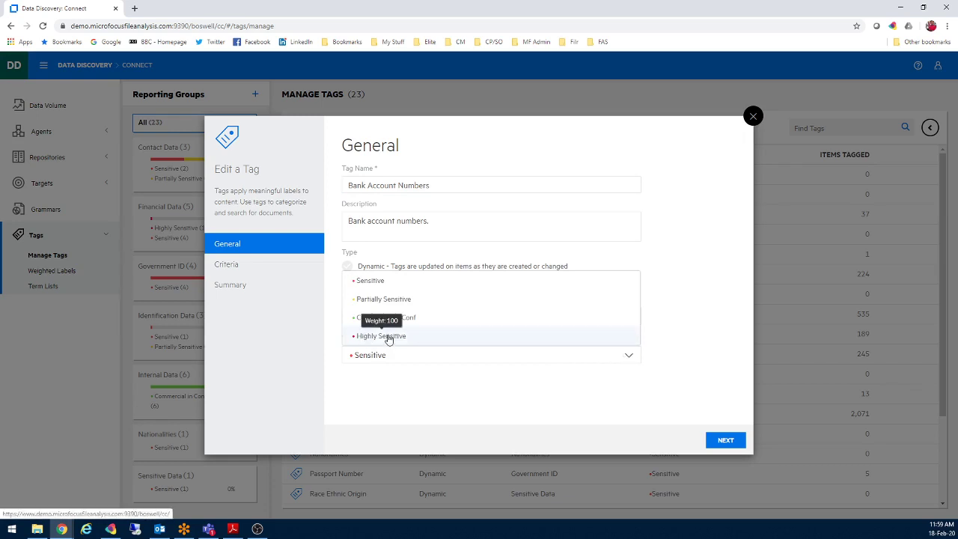
pyautogui.click(452, 399)
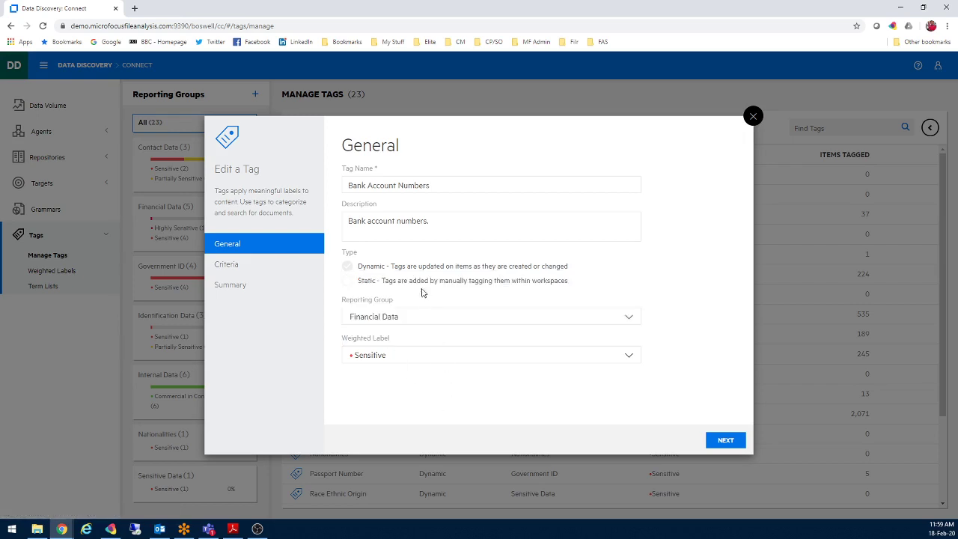
# - Examine all criteria sections of the Bank Account Numbers tag, from text keywords to NONE of the following
pyautogui.click(734, 443)
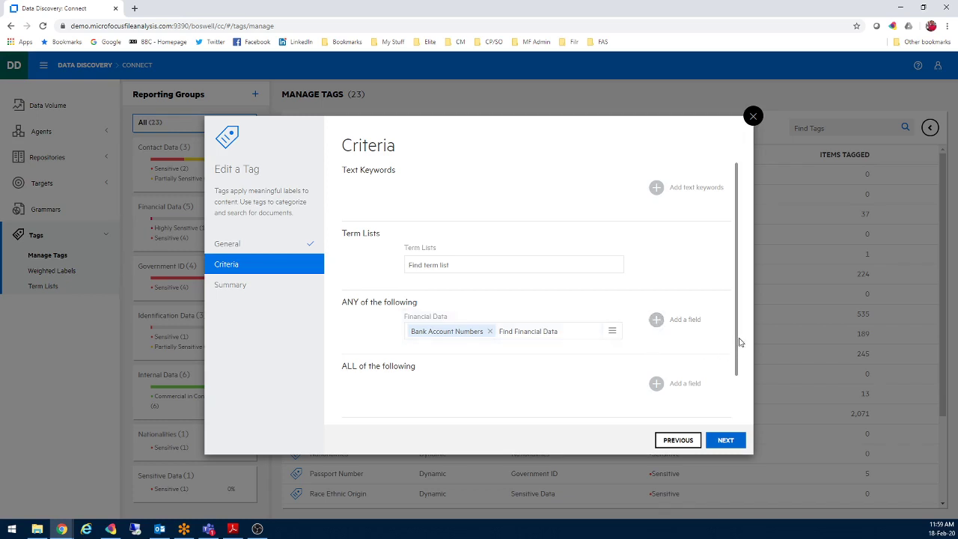
pyautogui.moveTo(738, 343); pyautogui.dragTo(738, 381)
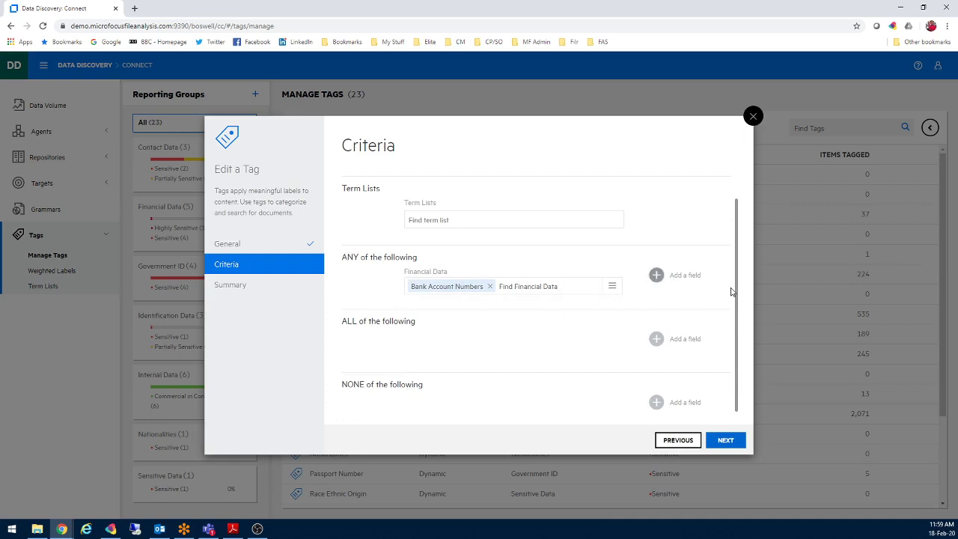
pyautogui.moveTo(736, 305); pyautogui.dragTo(704, 201)
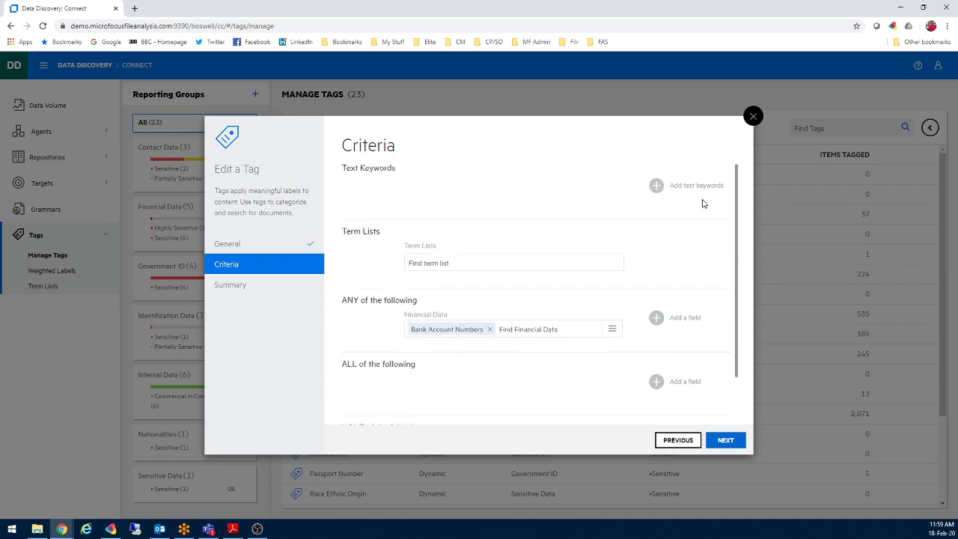
# - Try adding a text keywords criterion beginning with "Sales NEAR5" to the Bank Account Numbers tag, and erase the entry
pyautogui.click(657, 187)
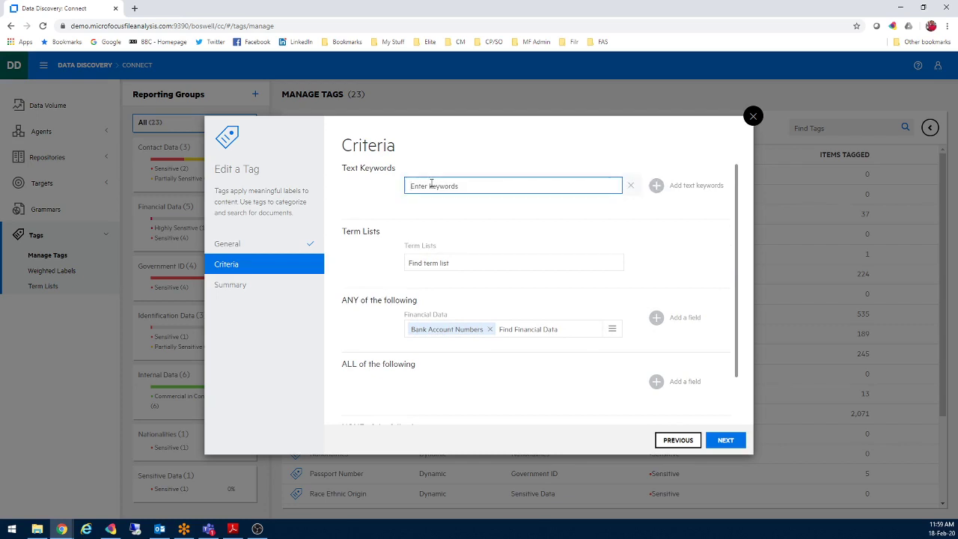
pyautogui.write('sales ')
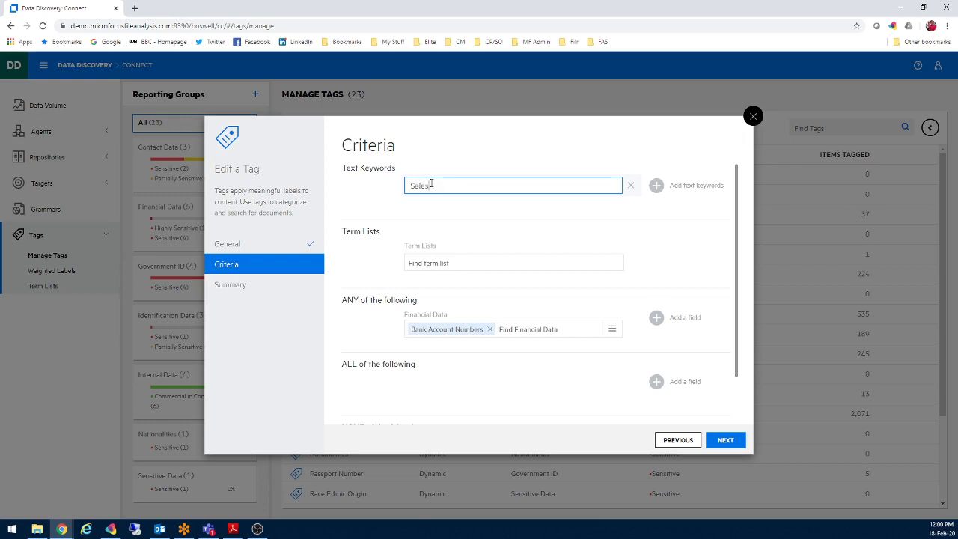
pyautogui.write('NEAR5 docume')
pyautogui.press('BackSpace')
pyautogui.press('BackSpace')
pyautogui.press('BackSpace')
pyautogui.press('BackSpace')
pyautogui.press('BackSpace')
pyautogui.press('BackSpace')
pyautogui.press('BackSpace')
pyautogui.press('BackSpace')
pyautogui.press('BackSpace')
pyautogui.press('BackSpace')
pyautogui.press('BackSpace')
pyautogui.press('BackSpace')
pyautogui.press('BackSpace')
pyautogui.press('BackSpace')
pyautogui.press('BackSpace')
pyautogui.press('BackSpace')
pyautogui.press('BackSpace')
pyautogui.press('BackSpace')
# - Try "Account NEAR5 number" as the text keywords criterion, clear it, and close the tag without saving
pyautogui.write('Account NEAR5 number')
pyautogui.moveTo(562, 187); pyautogui.dragTo(369, 182)
pyautogui.press('BackSpace')
pyautogui.click(753, 117)
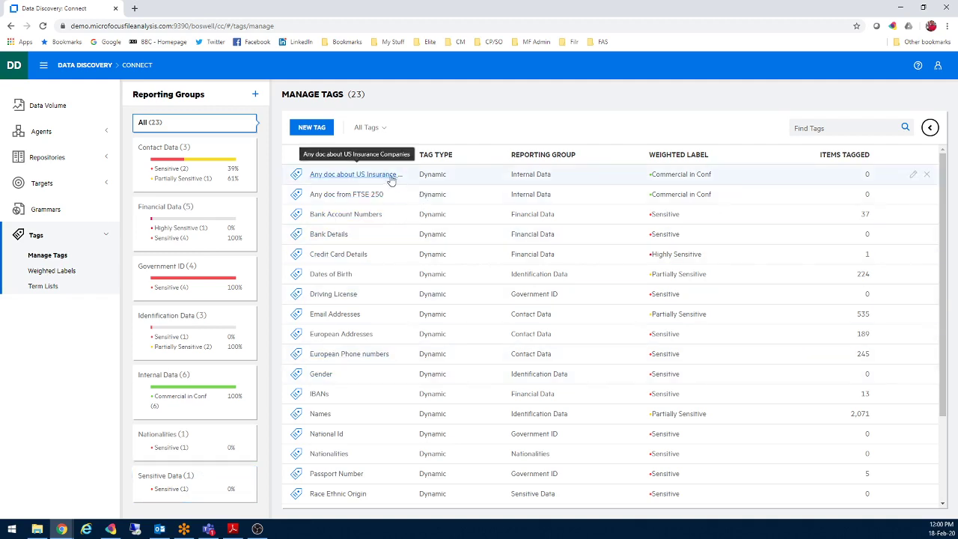
# - Review the general settings and criteria of the "Any doc about US Insurance Companies" tag, and close it
pyautogui.click(347, 177)
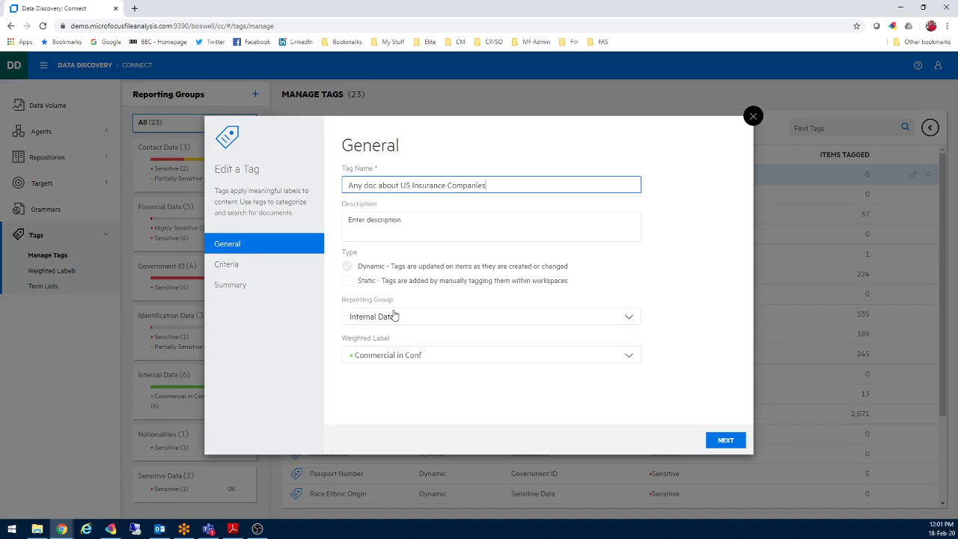
pyautogui.moveTo(361, 357)
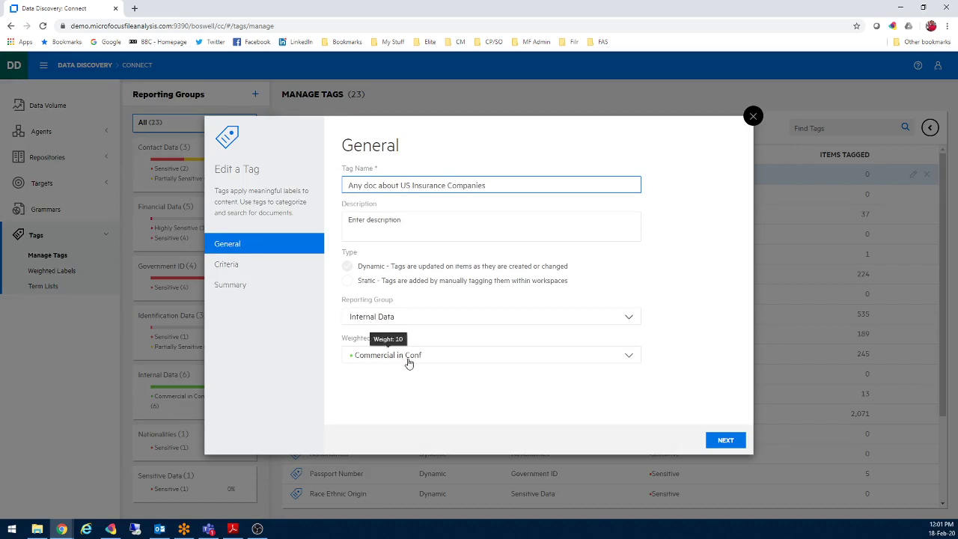
pyautogui.click(725, 441)
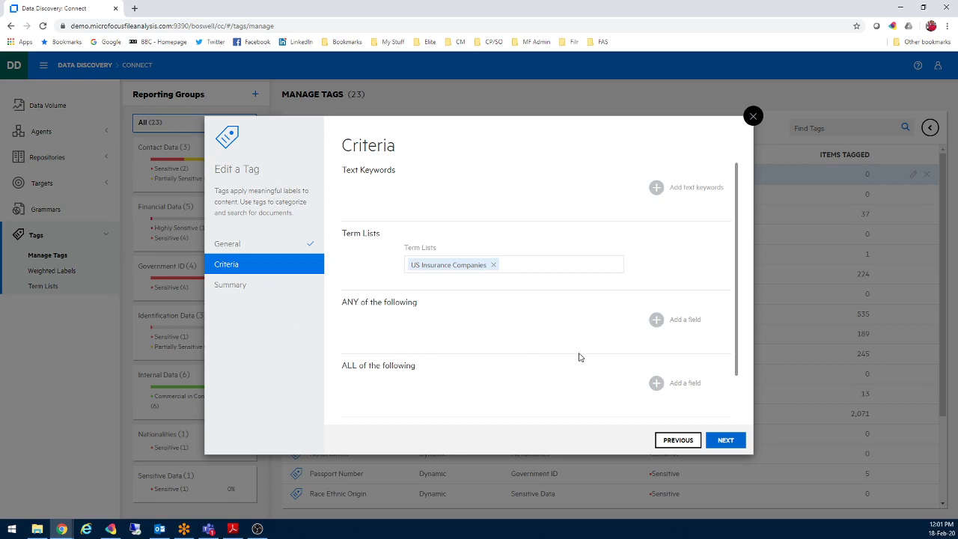
pyautogui.click(753, 118)
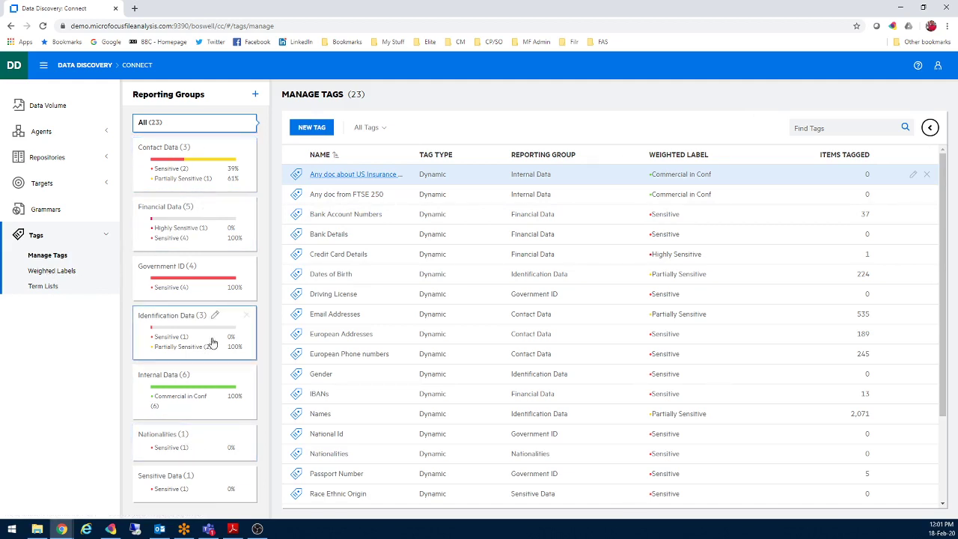
# - Open the creation options for reporting groups
pyautogui.click(254, 94)
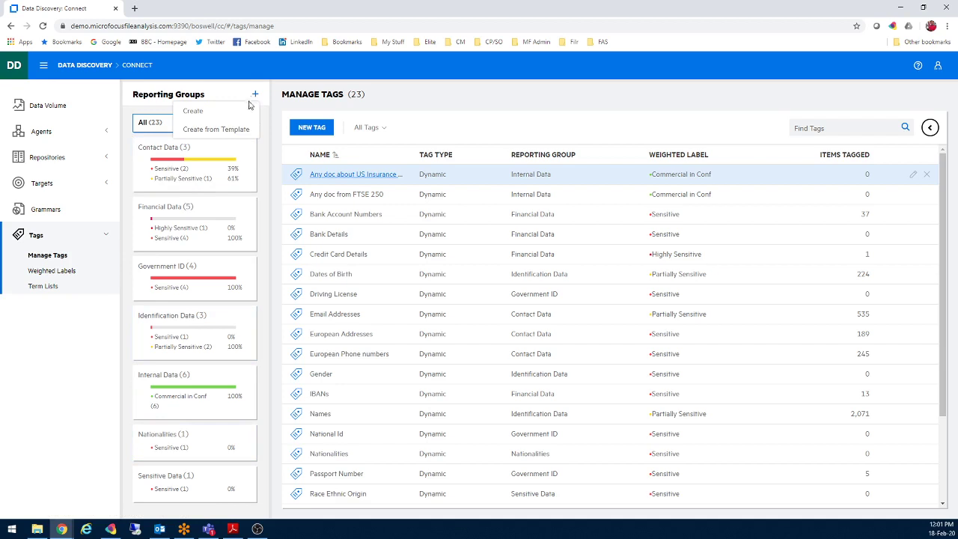